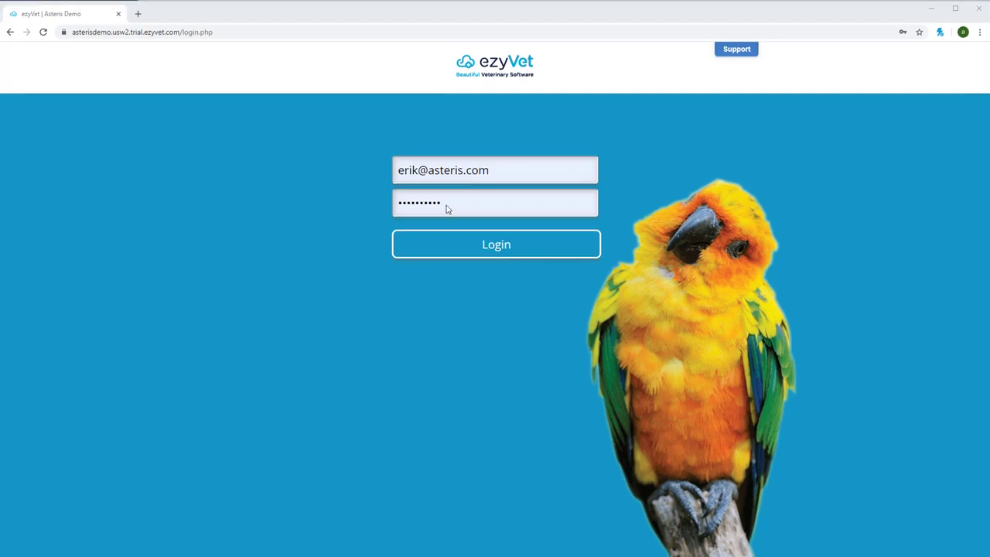
- Log in with the prefilled credentials and open the Diagnostics and Treatments section of Cookie's clinical record
{"action": "left_click", "coordinate": [458, 245]}
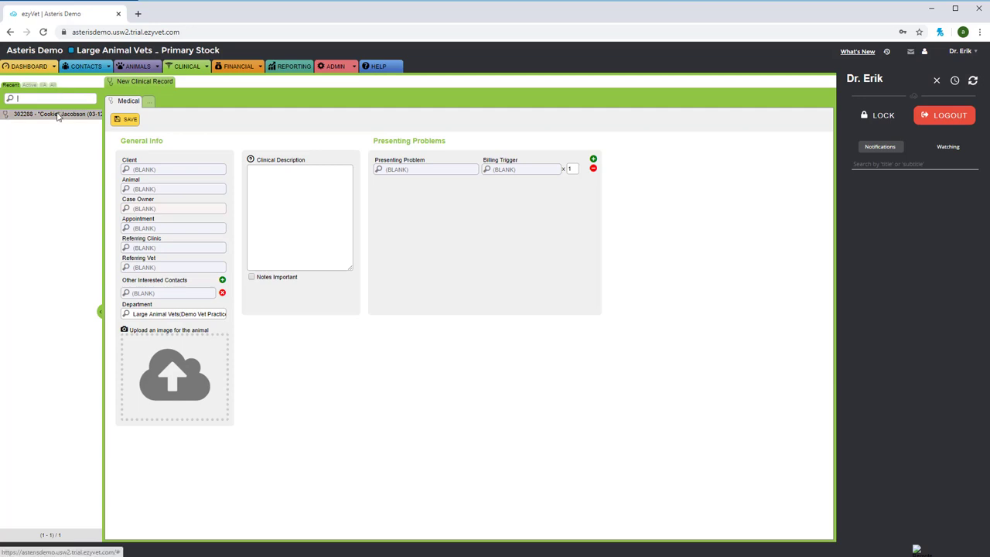
{"action": "left_click", "coordinate": [57, 118]}
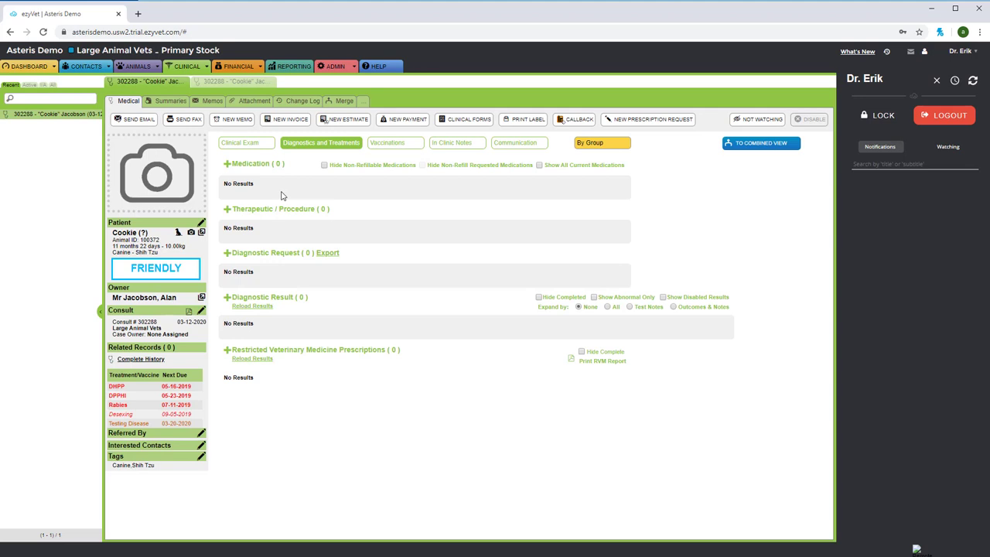
{"action": "left_click", "coordinate": [328, 146]}
- Add a diagnostic request for Cookie with supplier AST- DR - In-House DR (Asteris) and diagnostic AST-DR4V - In-House DR 4 View
{"action": "left_click", "coordinate": [226, 253]}
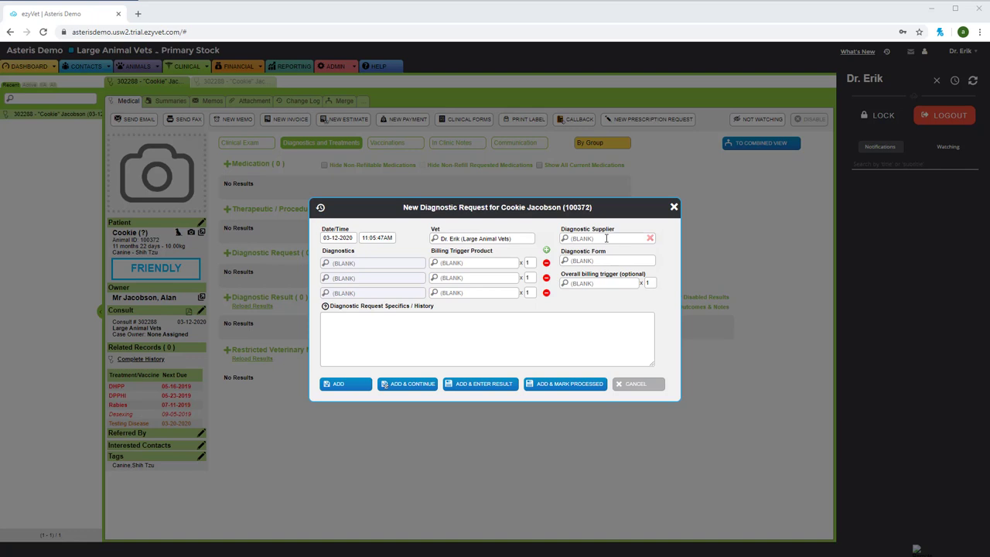
{"action": "left_click", "coordinate": [607, 239]}
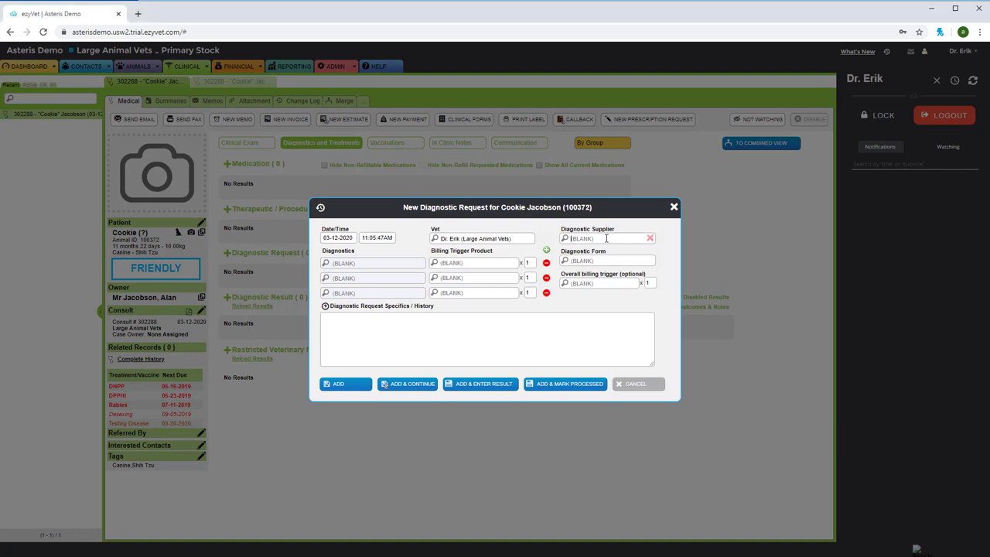
{"action": "type", "text": "ast"}
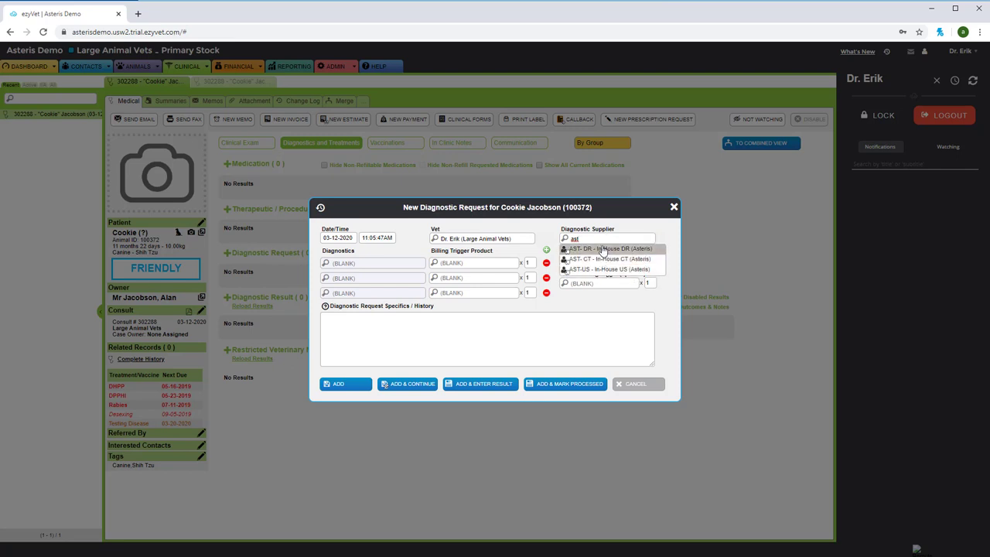
{"action": "mouse_move", "coordinate": [603, 250]}
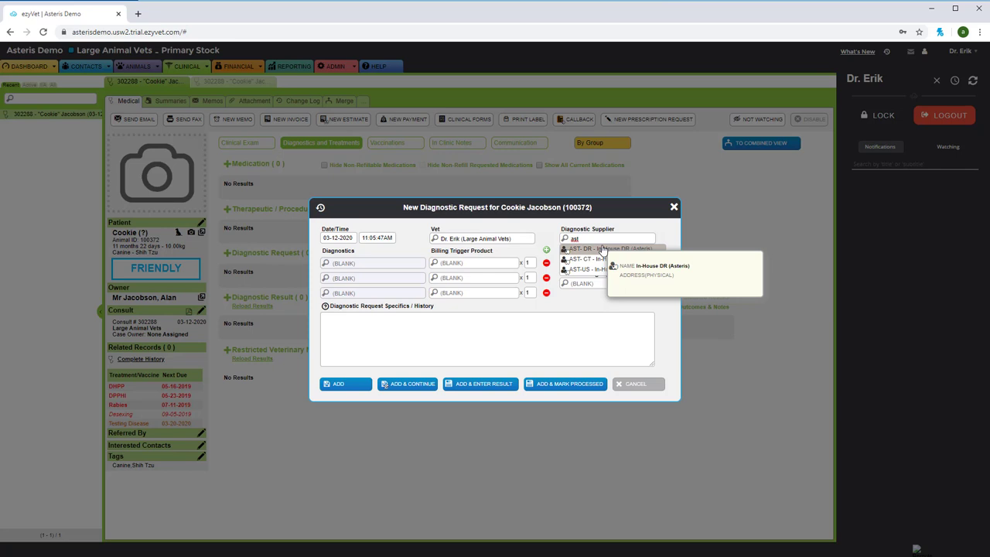
{"action": "left_click", "coordinate": [603, 249]}
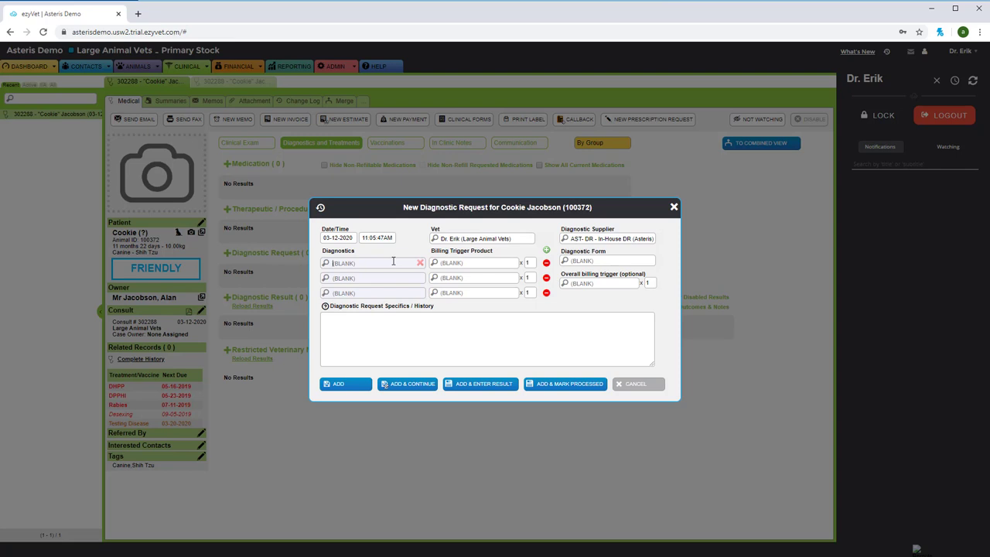
{"action": "type", "text": "4v"}
{"action": "key", "text": "Return"}
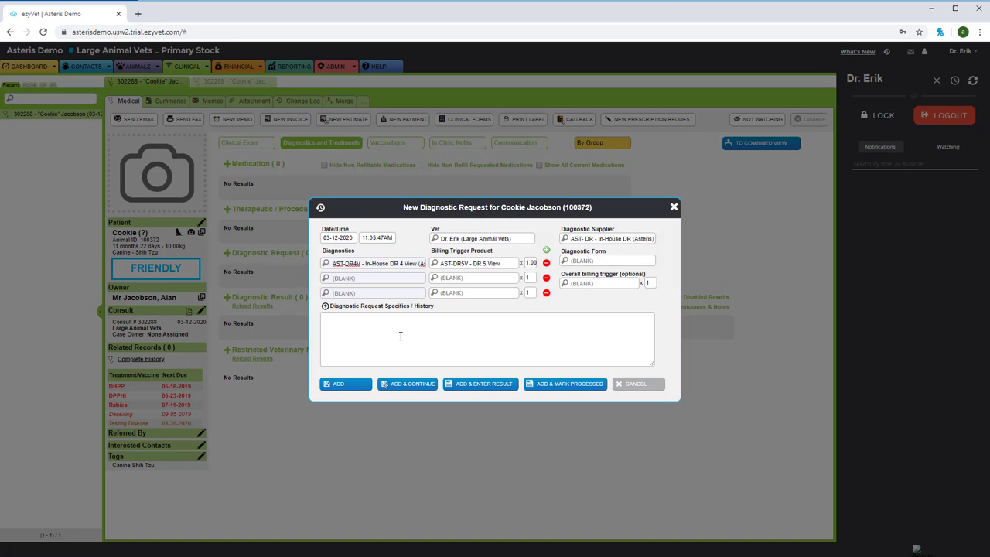
{"action": "left_click", "coordinate": [352, 386]}
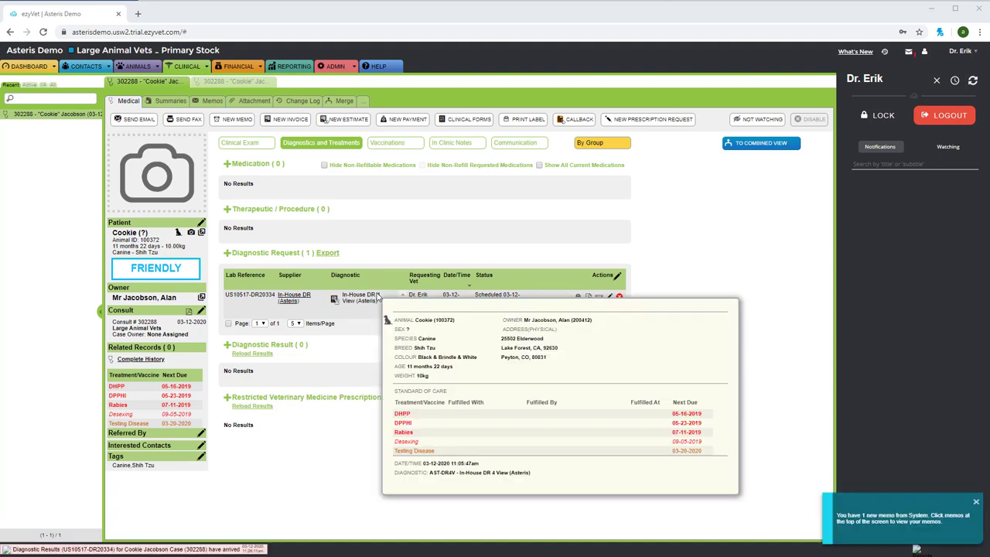
- Reload Cookie's diagnostic results and open the returned X-ray study in the external image viewer
{"action": "left_click", "coordinate": [262, 354]}
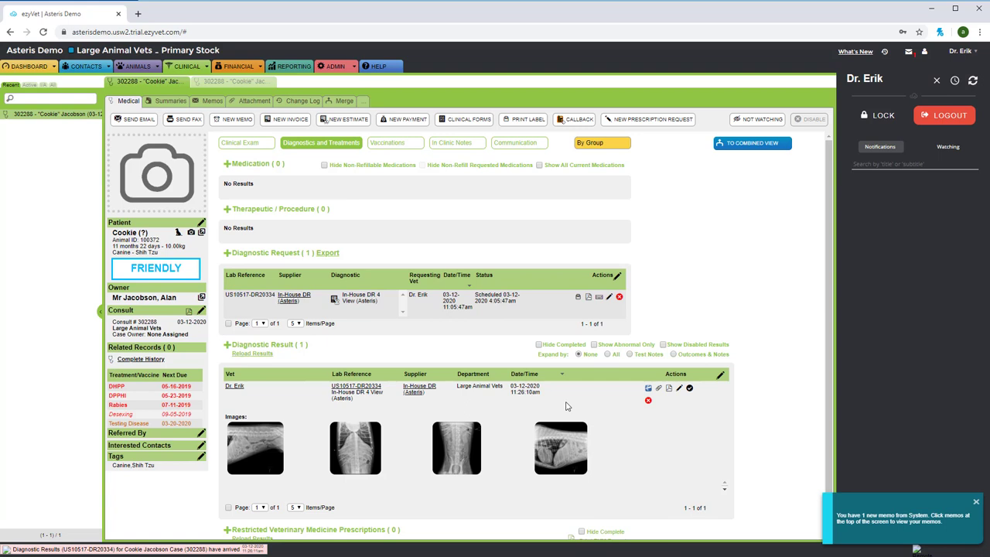
{"action": "mouse_move", "coordinate": [566, 406]}
{"action": "left_click", "coordinate": [648, 389]}
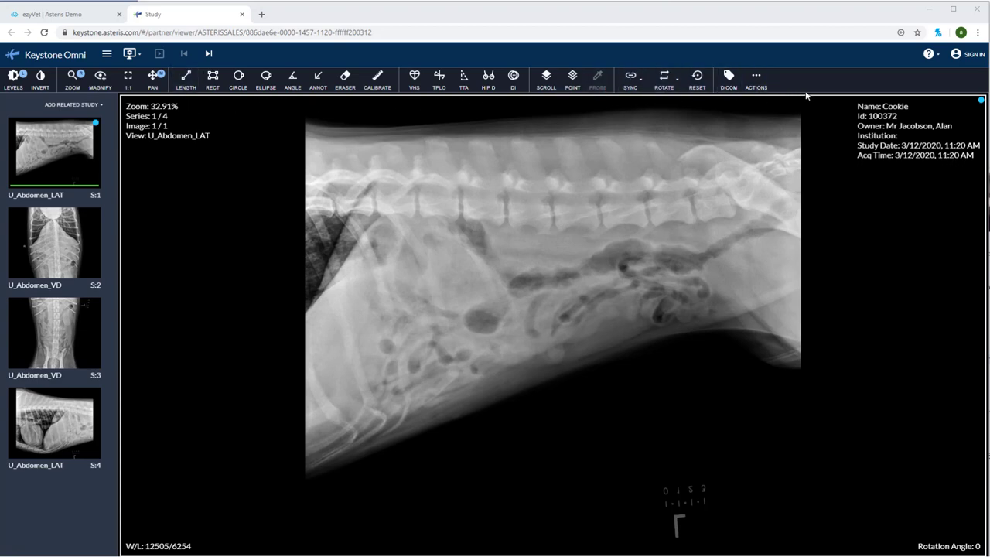
- Sign in to Keystone Omni from the study viewer using the prefilled account credentials
{"action": "left_click", "coordinate": [975, 56]}
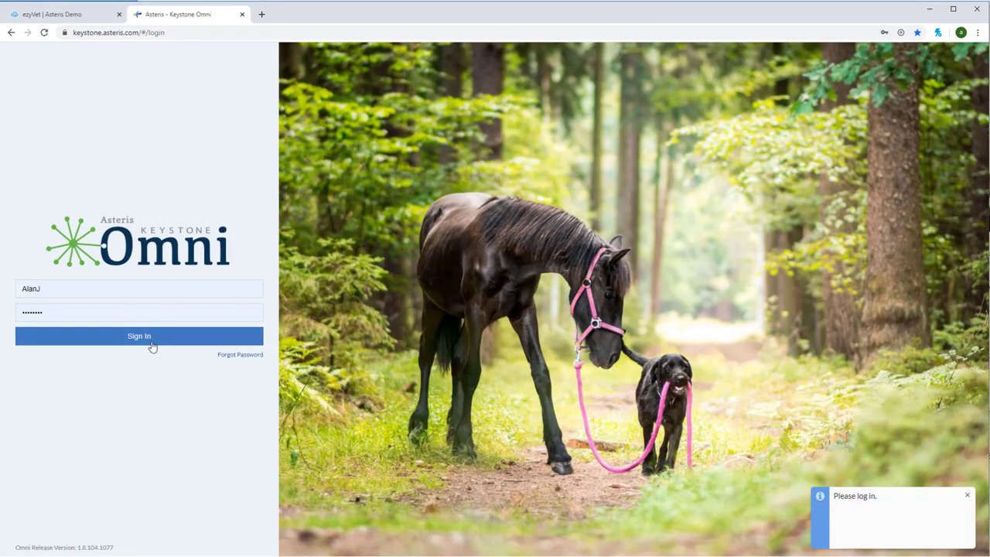
{"action": "left_click", "coordinate": [152, 341]}
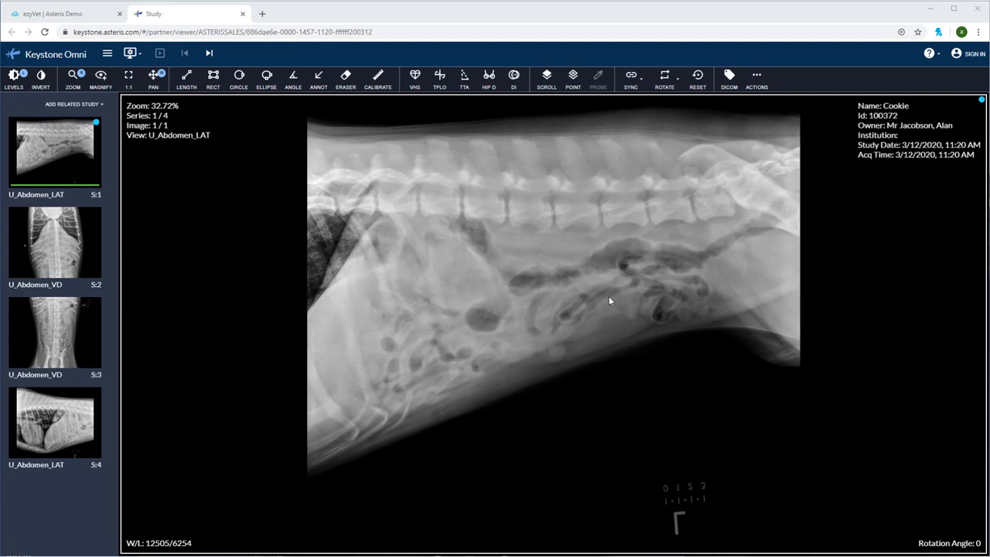
- Switch back to ezyVet and set Cookie's clinical summary to include only Diagnostic Result
{"action": "left_click", "coordinate": [77, 16]}
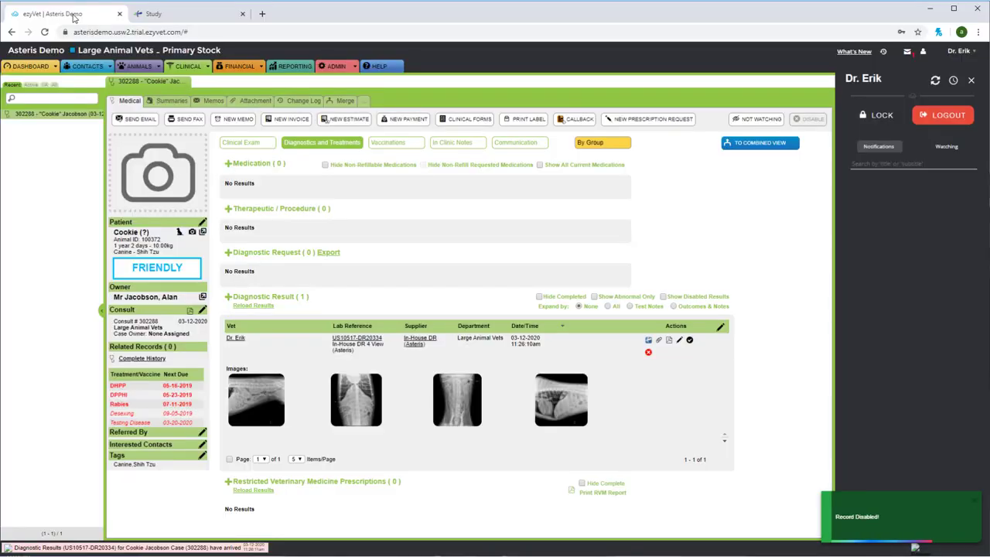
{"action": "left_click", "coordinate": [167, 103]}
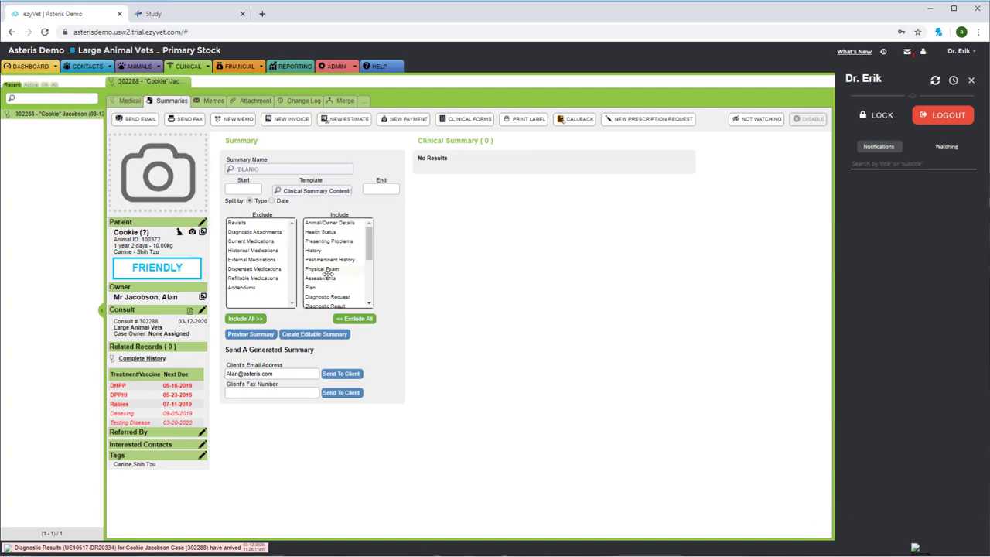
{"action": "left_click", "coordinate": [355, 319]}
{"action": "left_click_drag", "start_coordinate": [291, 244], "coordinate": [291, 279]}
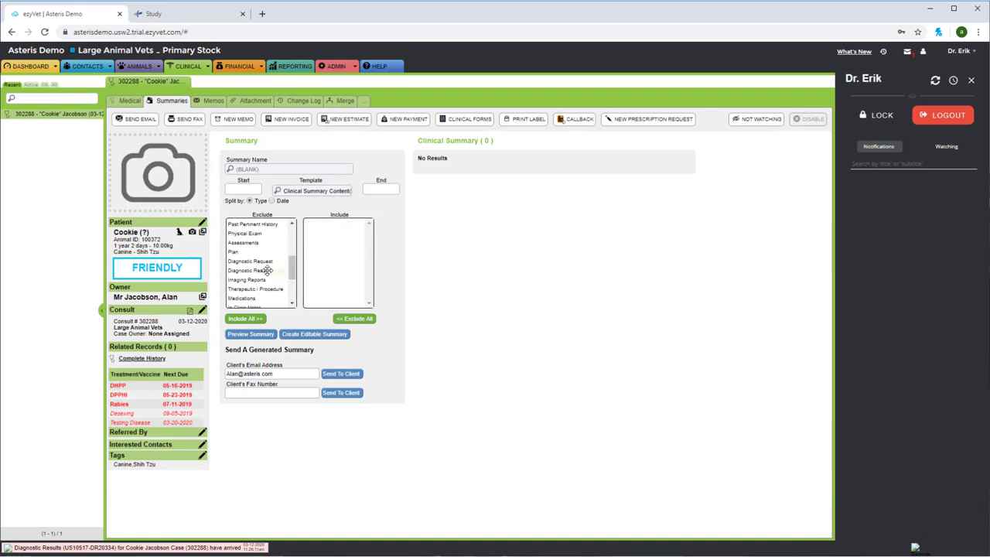
{"action": "double_click", "coordinate": [267, 271]}
- Preview the clinical summary and open its external imaging link in a maximized window
{"action": "left_click", "coordinate": [254, 332]}
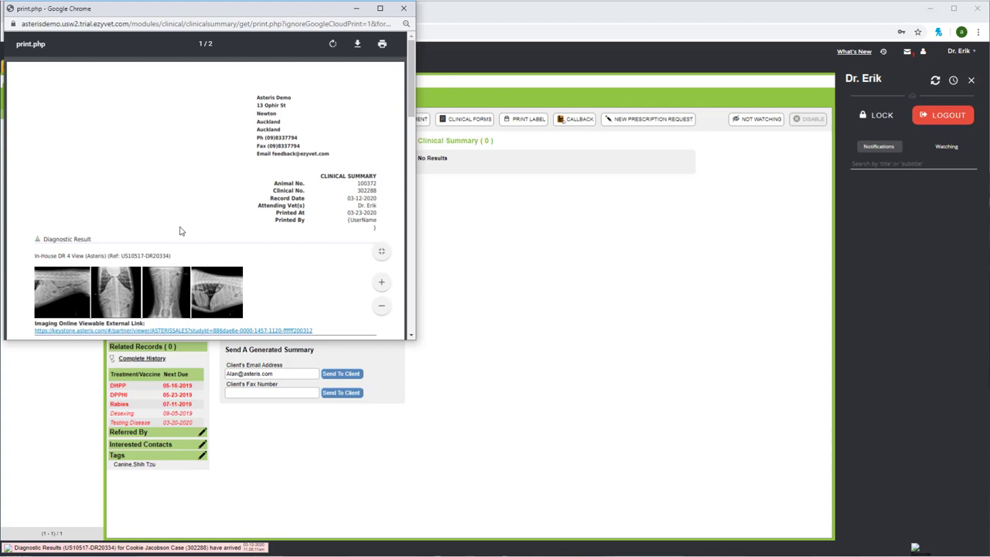
{"action": "left_click", "coordinate": [177, 330]}
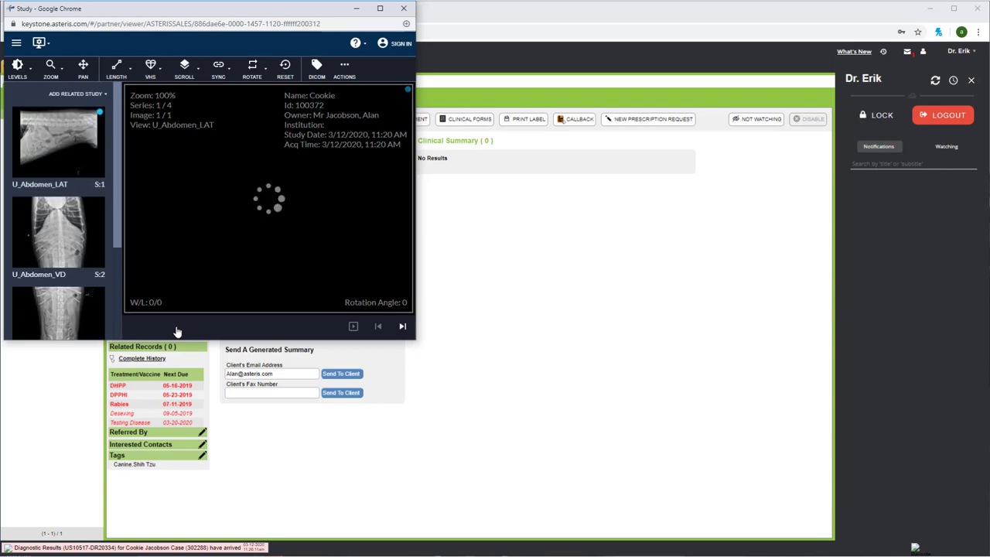
{"action": "left_click", "coordinate": [380, 8]}
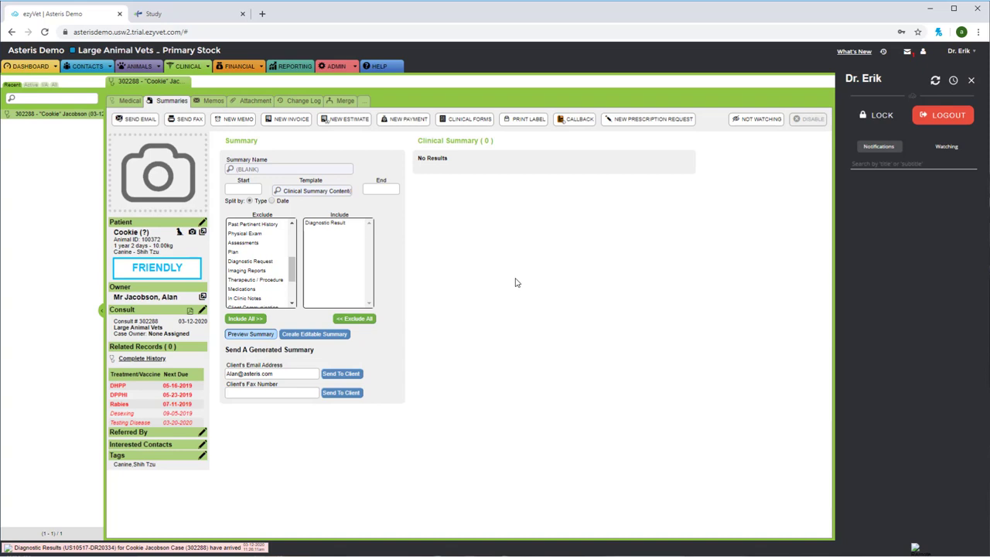
- Return to Cookie's medical record and add another In-House DR 4 View diagnostic request from supplier AST- DR - In-House DR (Asteris)
{"action": "left_click", "coordinate": [129, 101]}
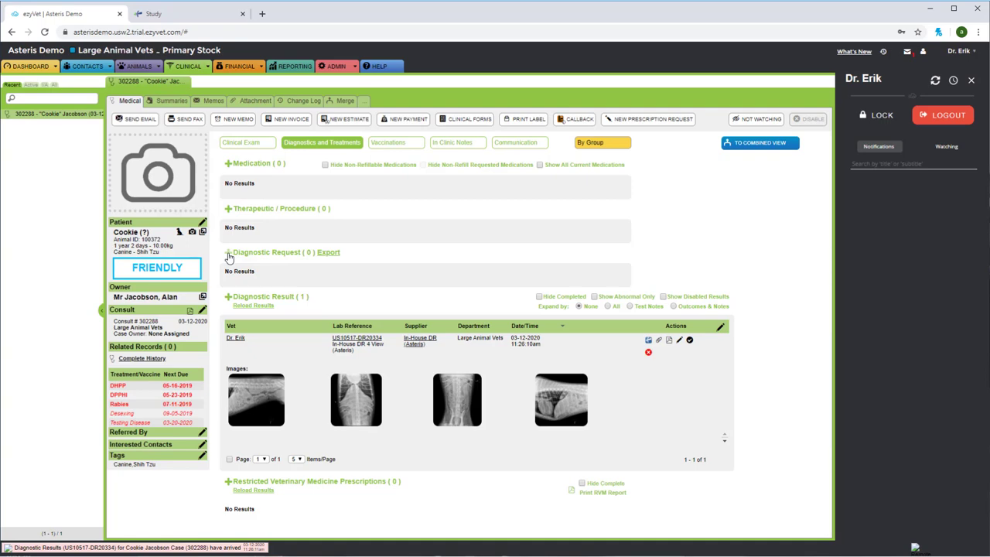
{"action": "left_click", "coordinate": [228, 253]}
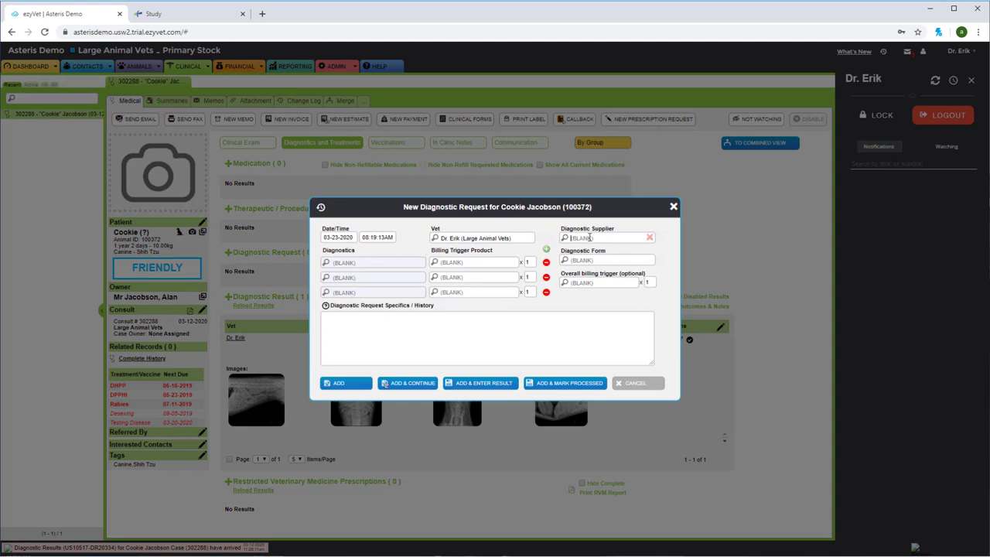
{"action": "type", "text": "ast"}
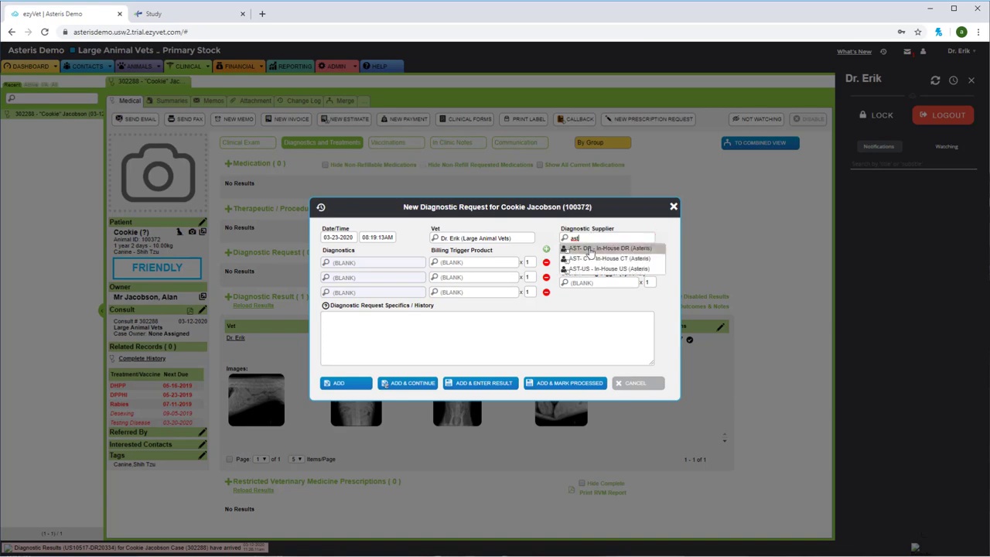
{"action": "left_click", "coordinate": [590, 249]}
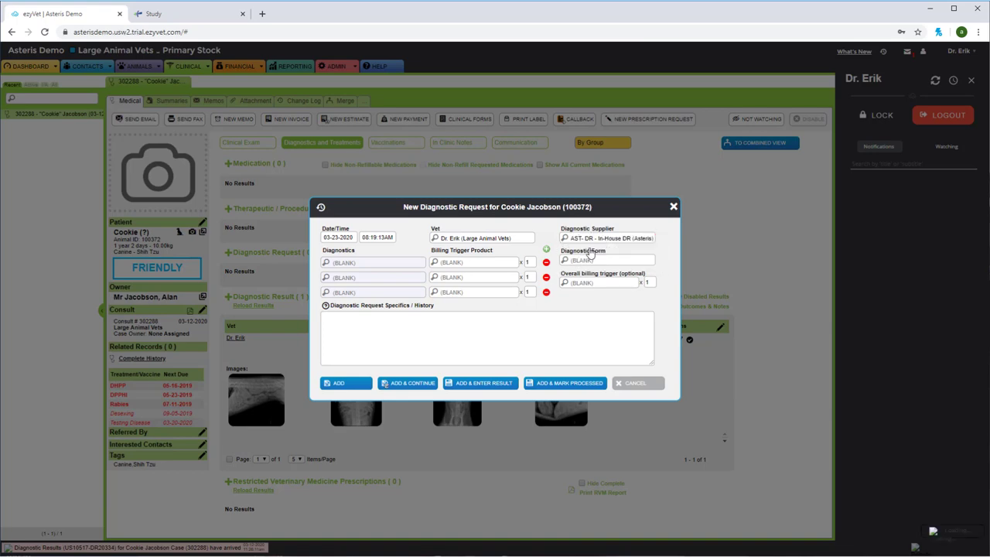
{"action": "left_click", "coordinate": [385, 260]}
{"action": "type", "text": "di"}
{"action": "left_click", "coordinate": [383, 290]}
{"action": "left_click", "coordinate": [354, 384]}
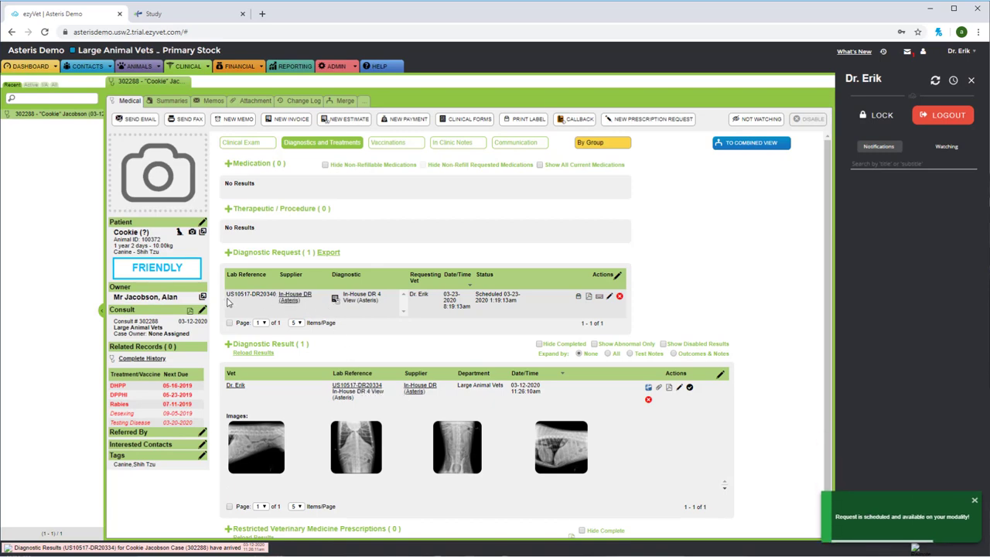
- Copy the new diagnostic request's lab reference and open the dashboard's Work List
{"action": "left_click_drag", "start_coordinate": [228, 298], "coordinate": [275, 298]}
{"action": "key", "text": "ctrl+c"}
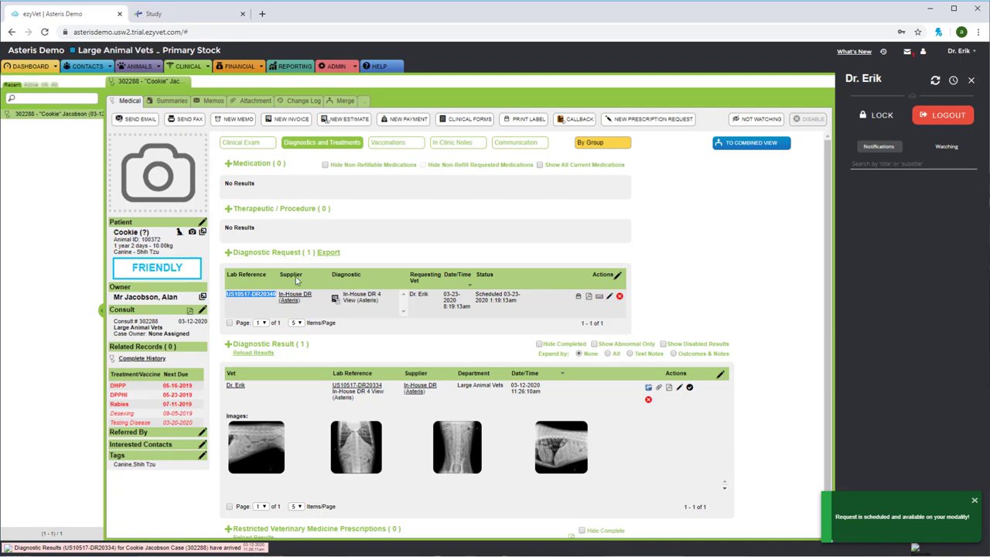
{"action": "left_click", "coordinate": [31, 66]}
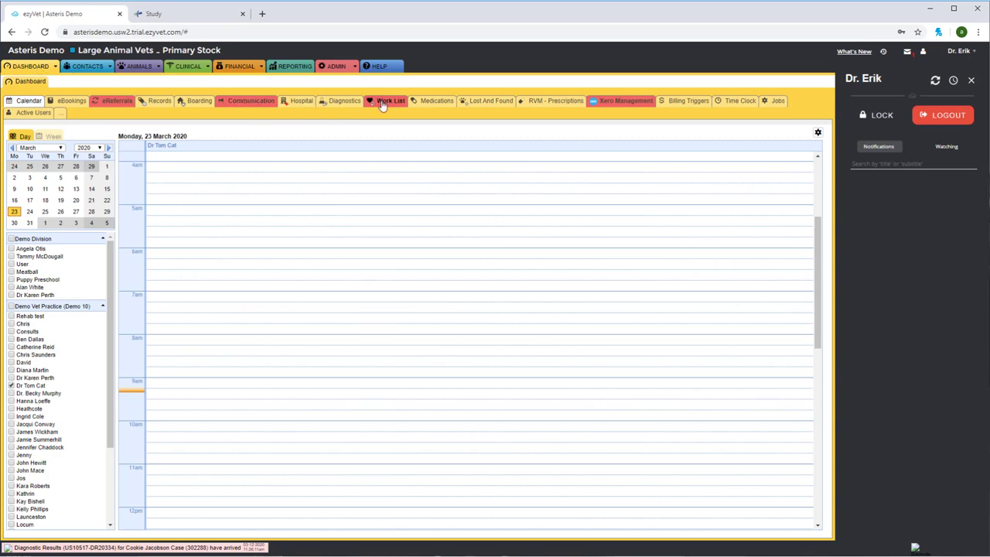
{"action": "left_click", "coordinate": [387, 102]}
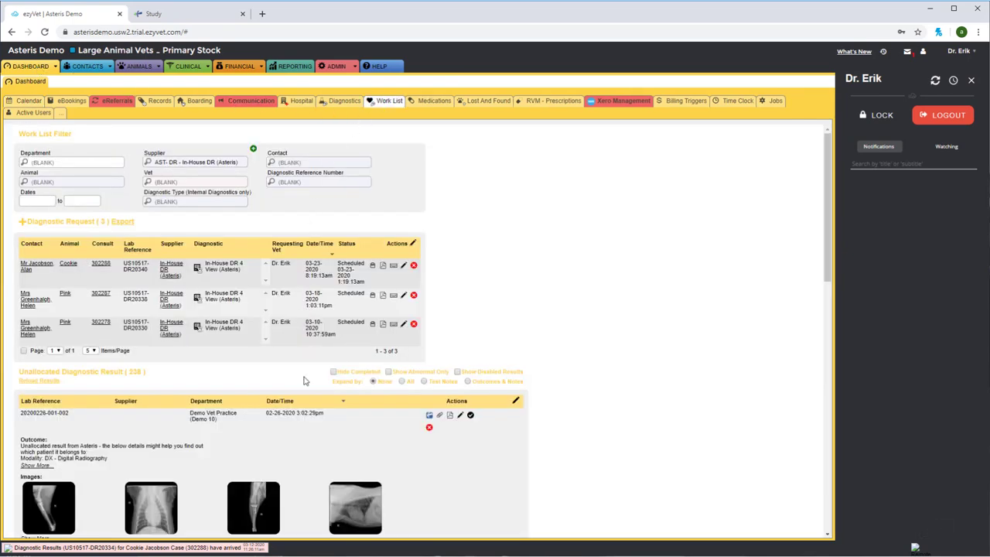
- Allocate the first unallocated diagnostic result, dated 02-26-2020, to Cookie's request using the copied lab reference, and save the update
{"action": "mouse_move", "coordinate": [294, 459]}
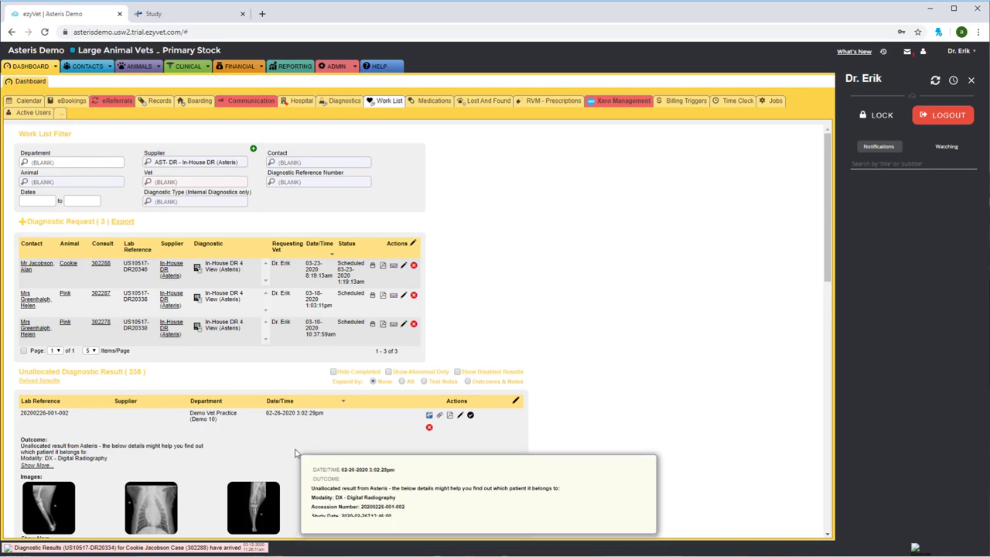
{"action": "left_click", "coordinate": [295, 453]}
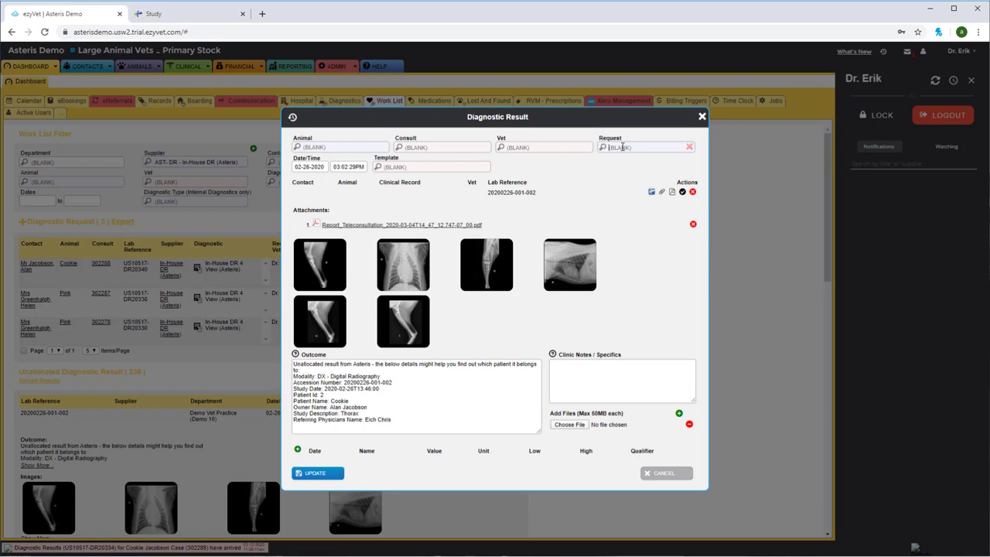
{"action": "left_click", "coordinate": [623, 147]}
{"action": "key", "text": "ctrl+v"}
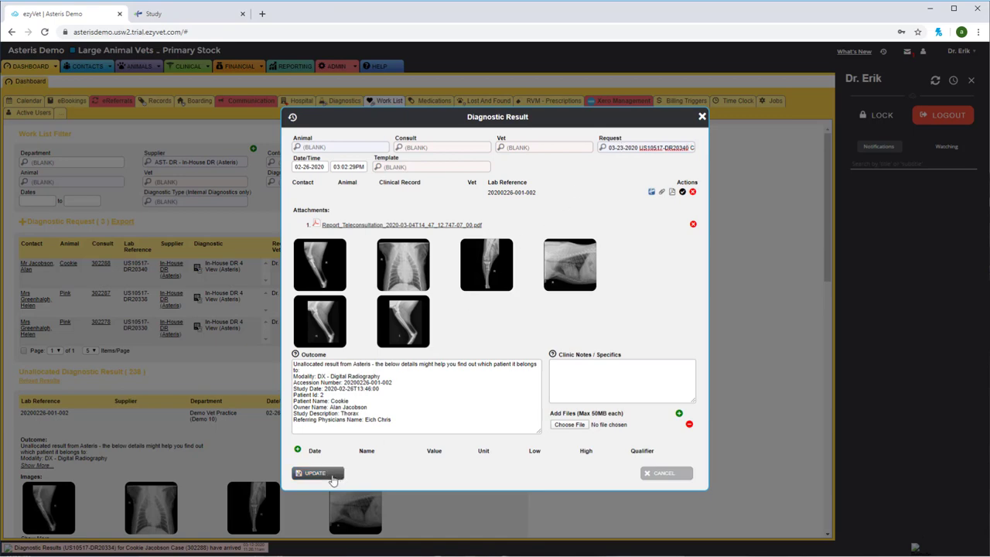
{"action": "left_click", "coordinate": [333, 478]}
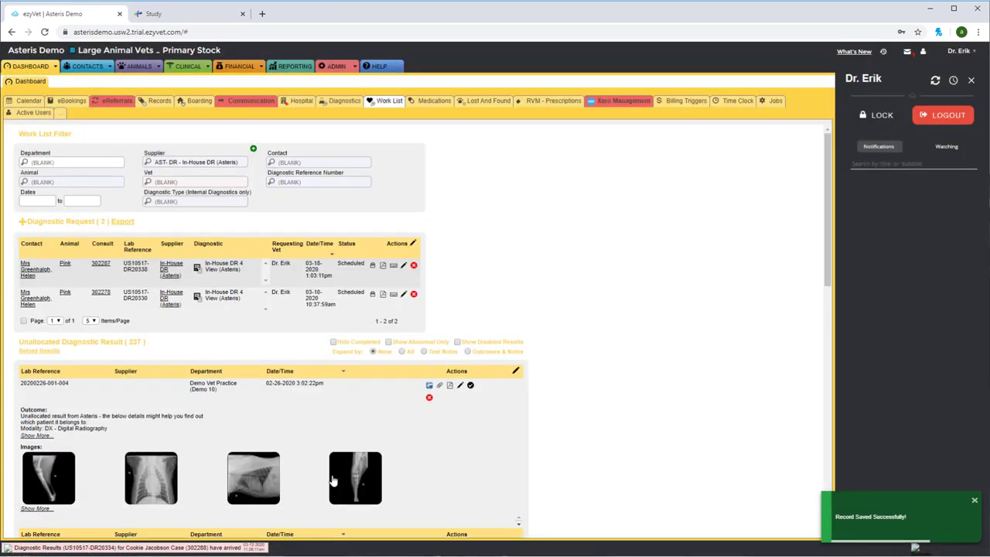
{"action": "mouse_move", "coordinate": [333, 481]}
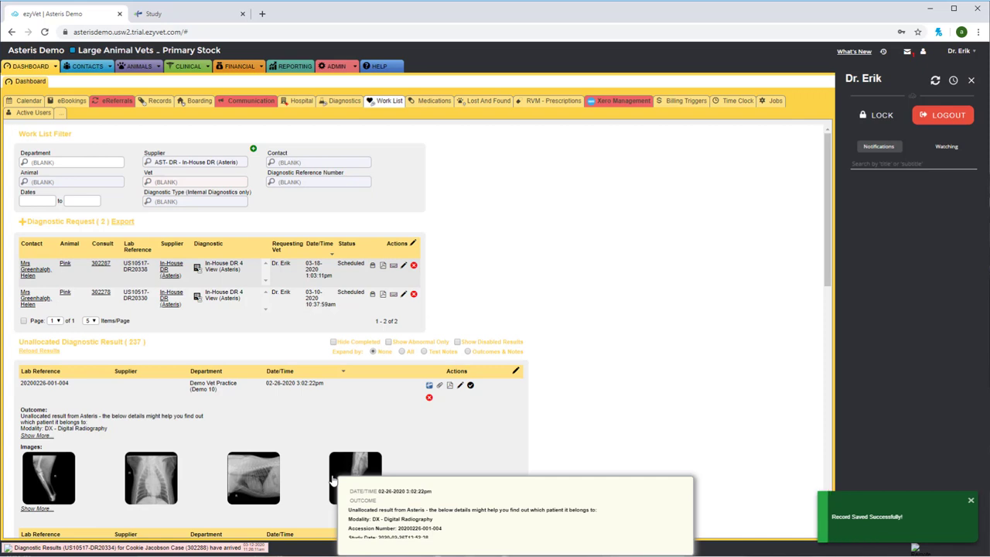